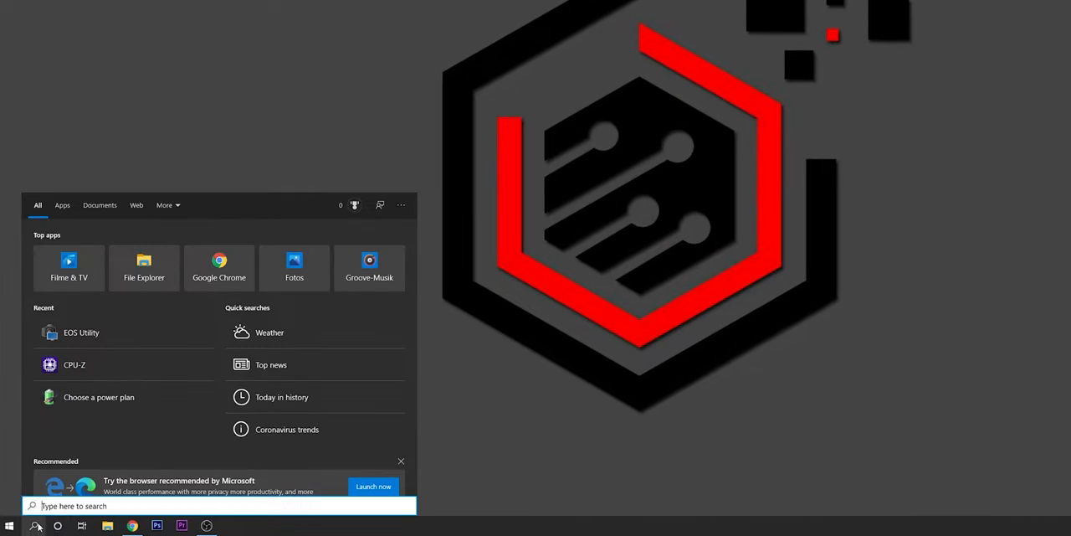
type("device")
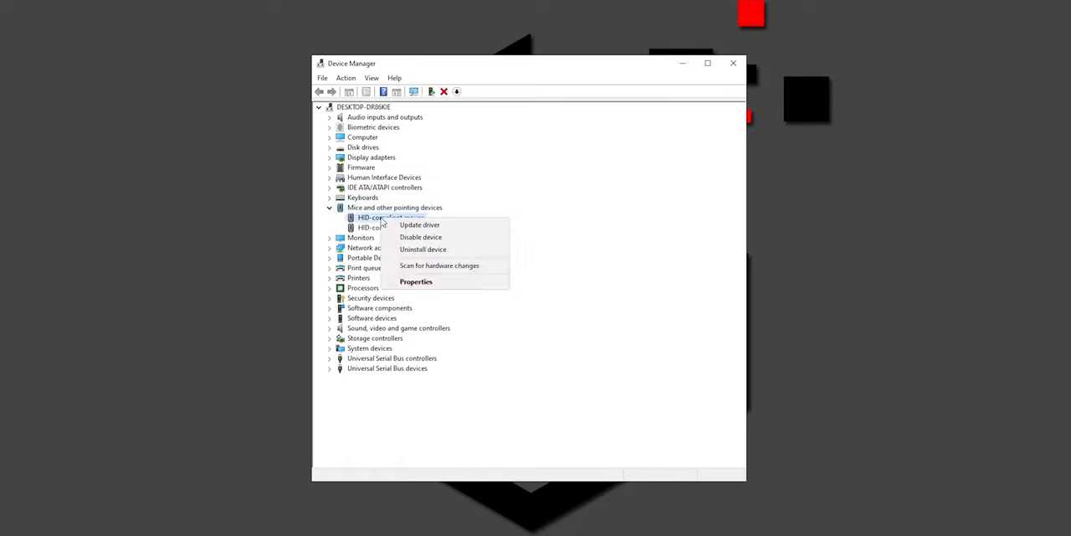
Review the HID-compliant mouse's driver information in its Properties Driver tab
left_click(433, 285)
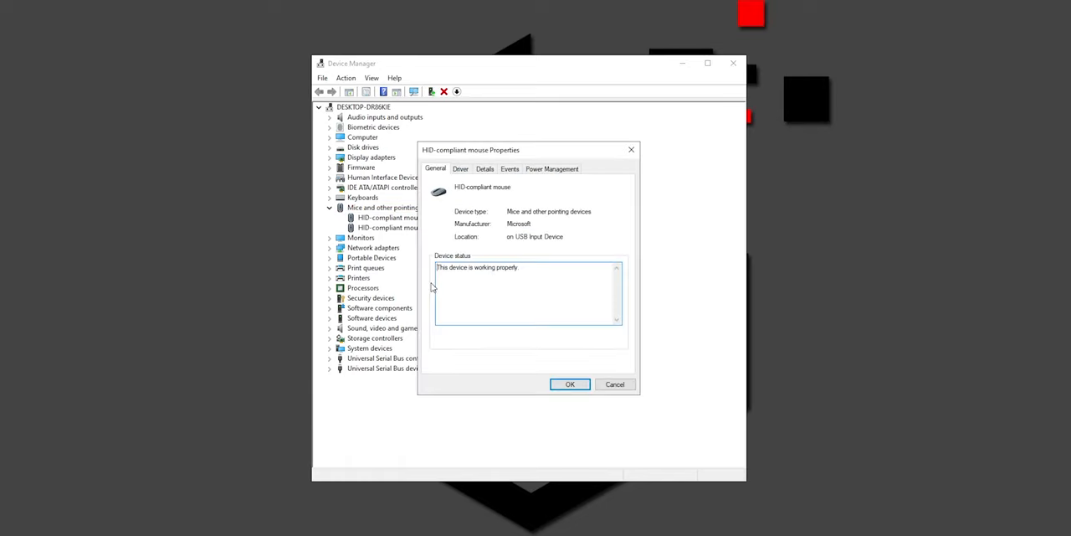
left_click(460, 170)
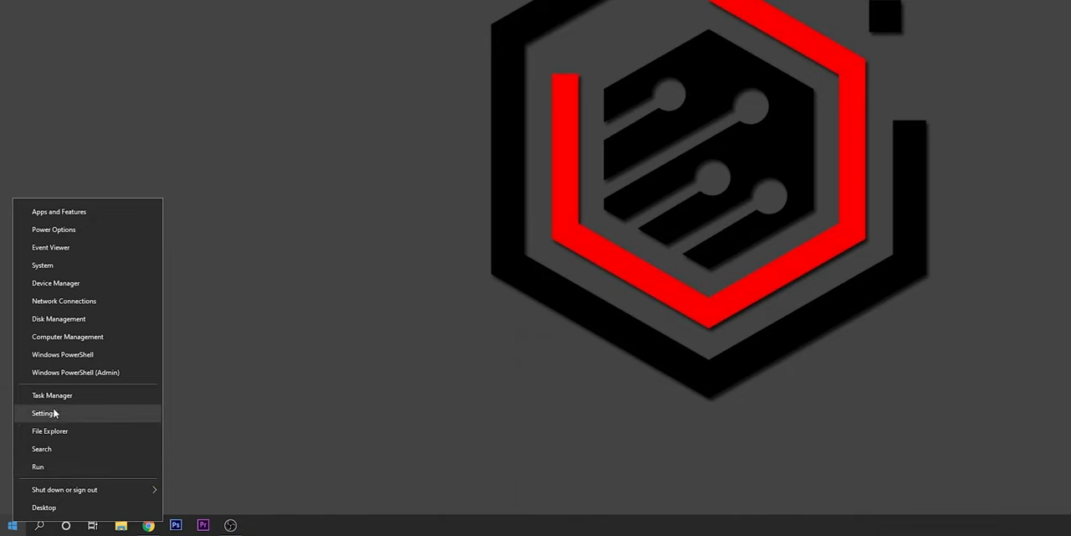
Reach the Mouse page via Devices and review Pointer Options in Mouse Properties
left_click(62, 416)
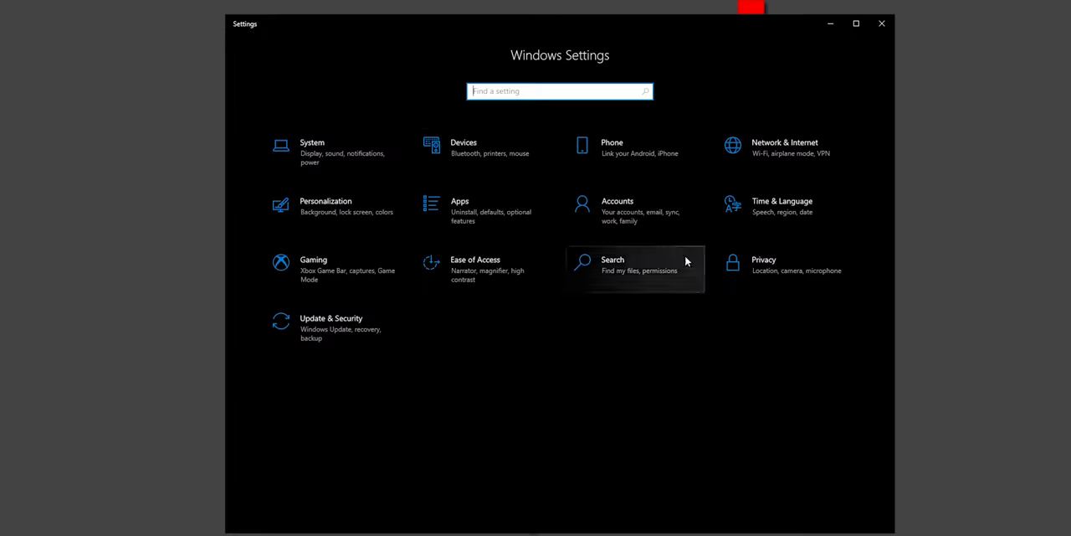
left_click(466, 160)
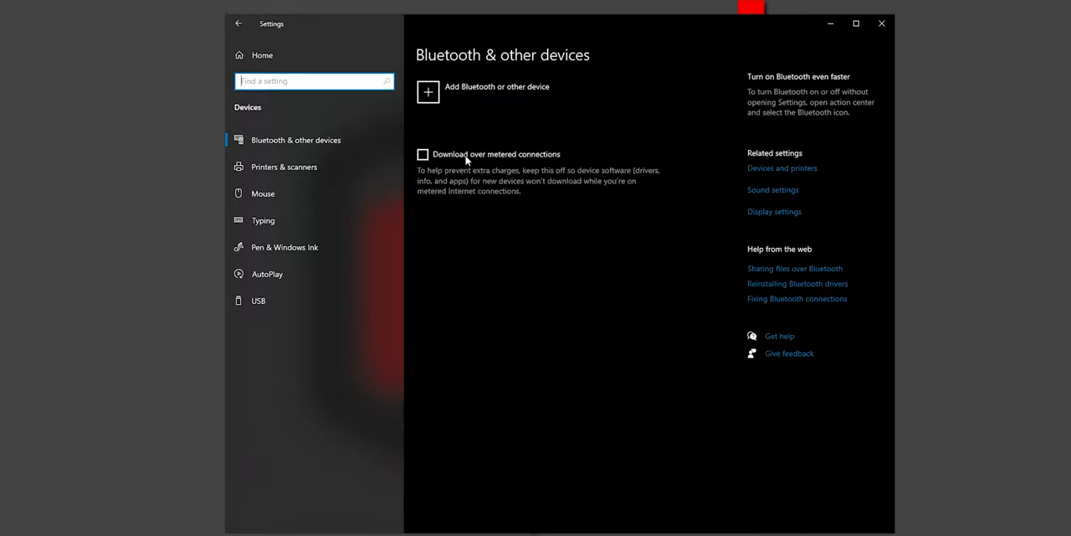
left_click(277, 204)
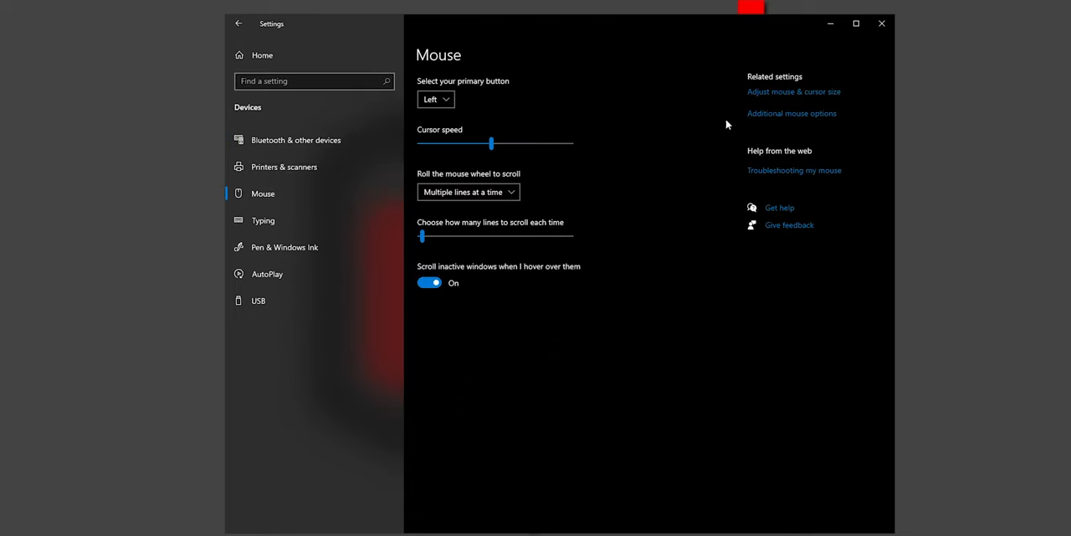
left_click(792, 115)
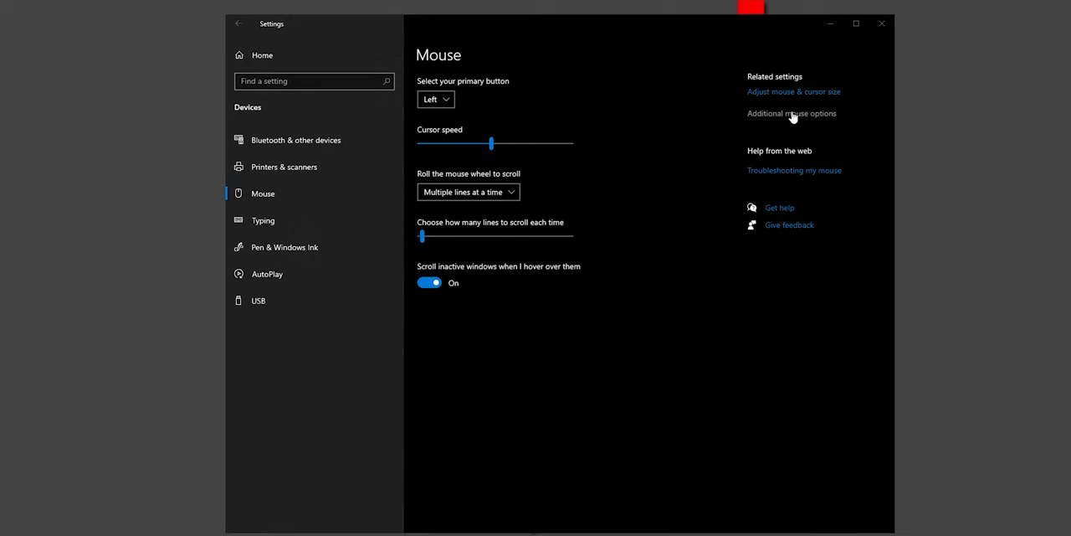
left_click(513, 132)
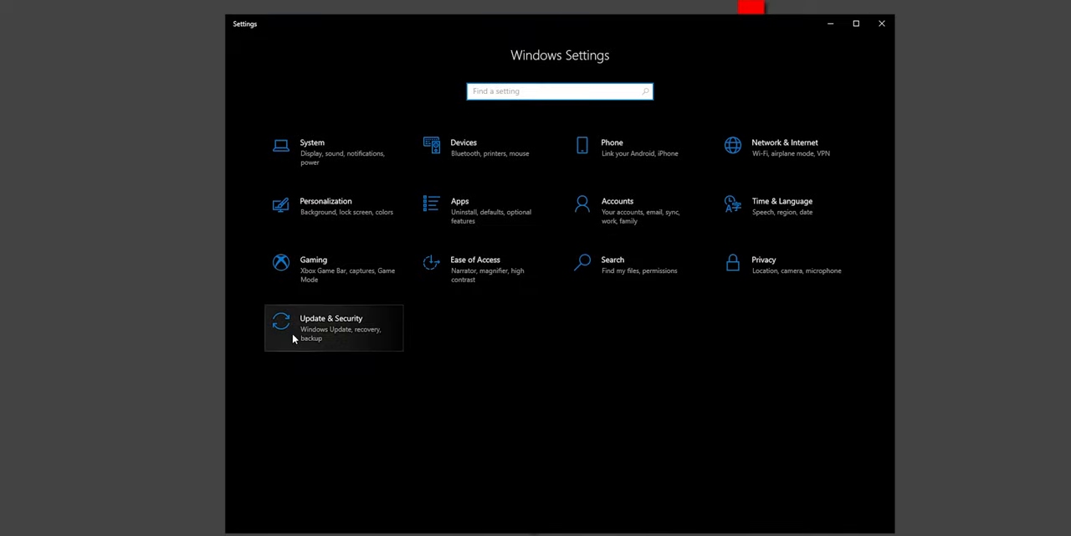
View the update history under Update & Security and the Installed Updates list
left_click(364, 325)
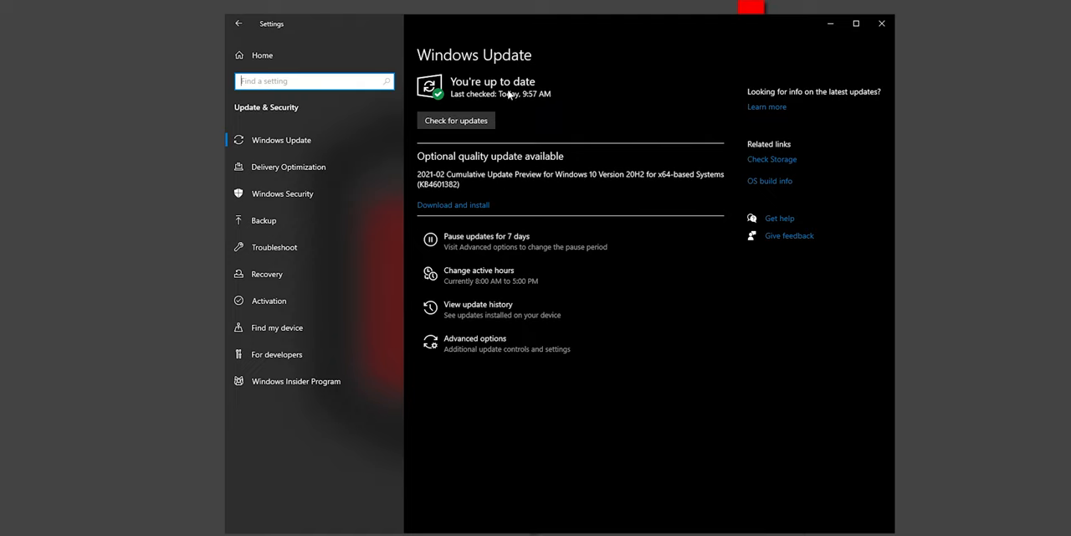
left_click(478, 319)
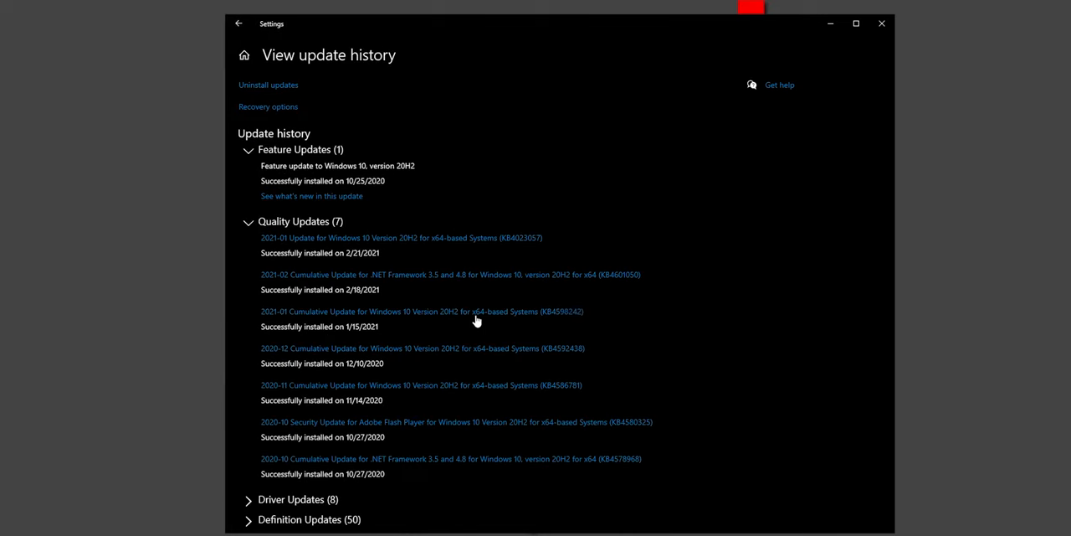
left_click(281, 86)
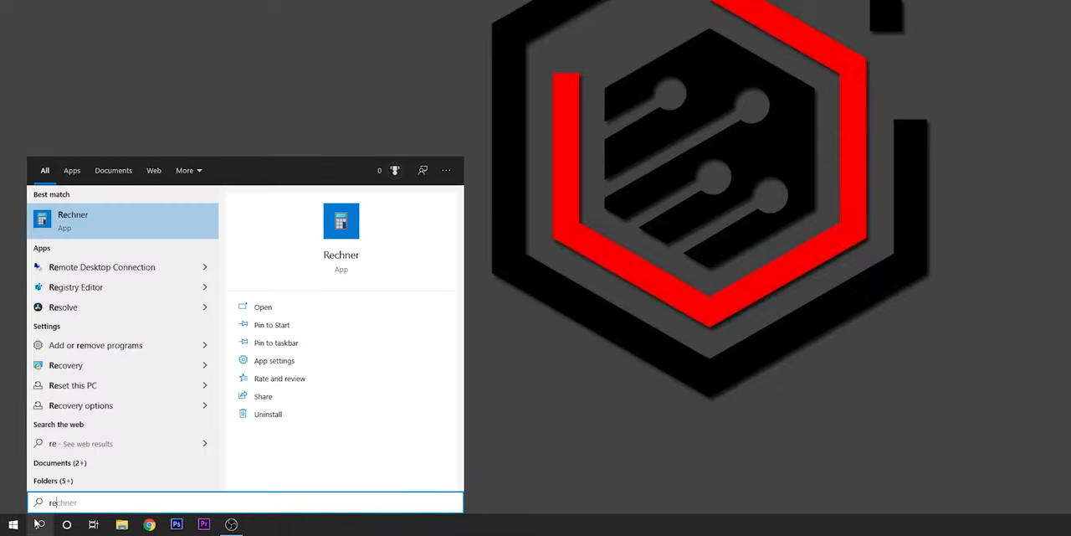
Launch the System Restore wizard from Control Panel's Recovery page
left_click(644, 97)
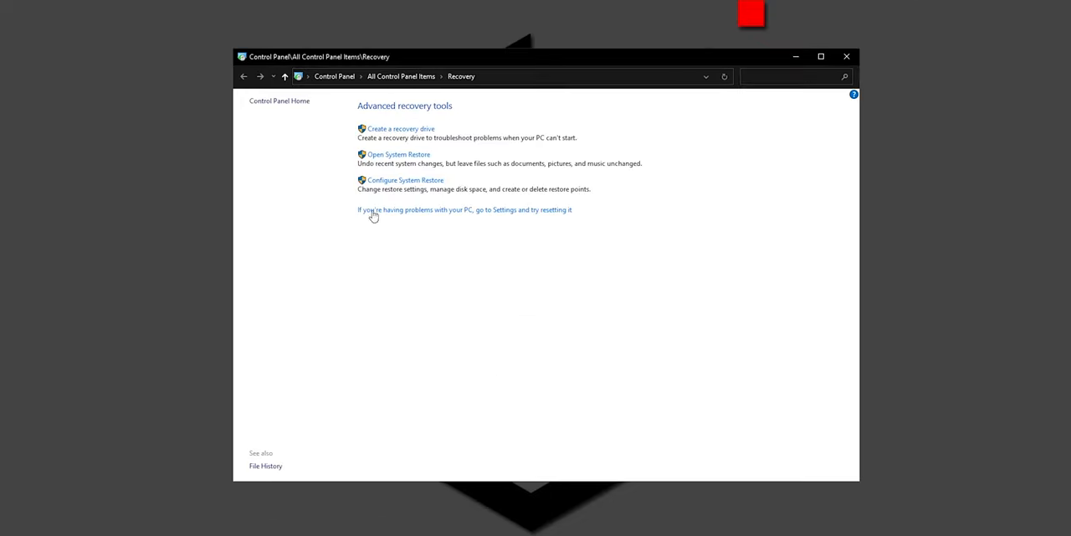
left_click(393, 156)
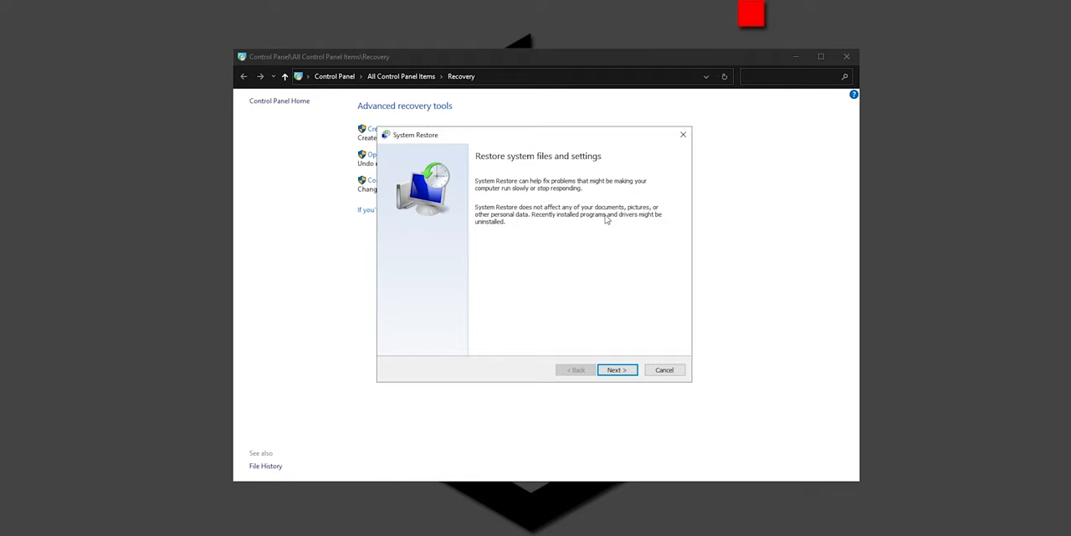
left_click(683, 134)
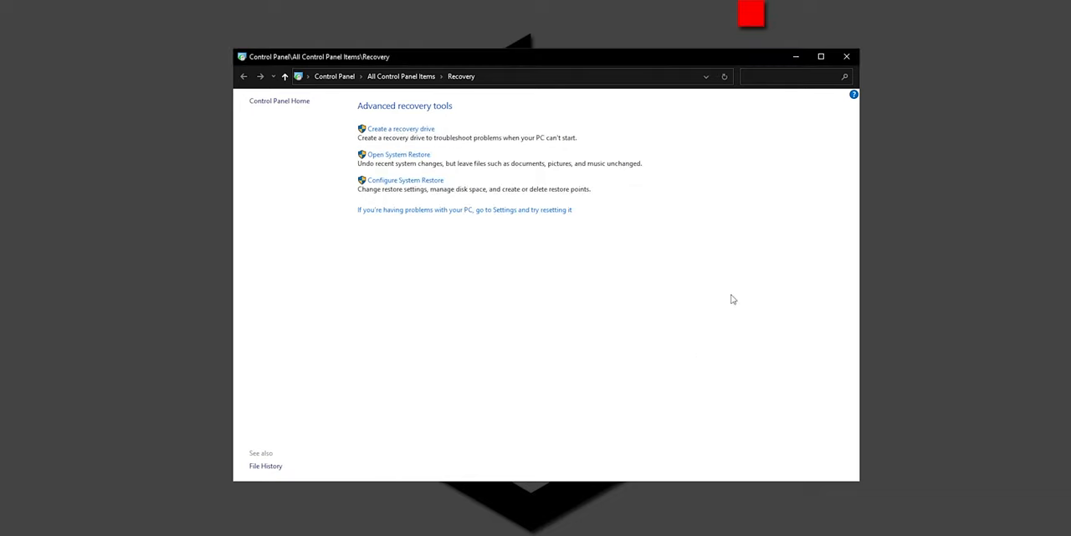